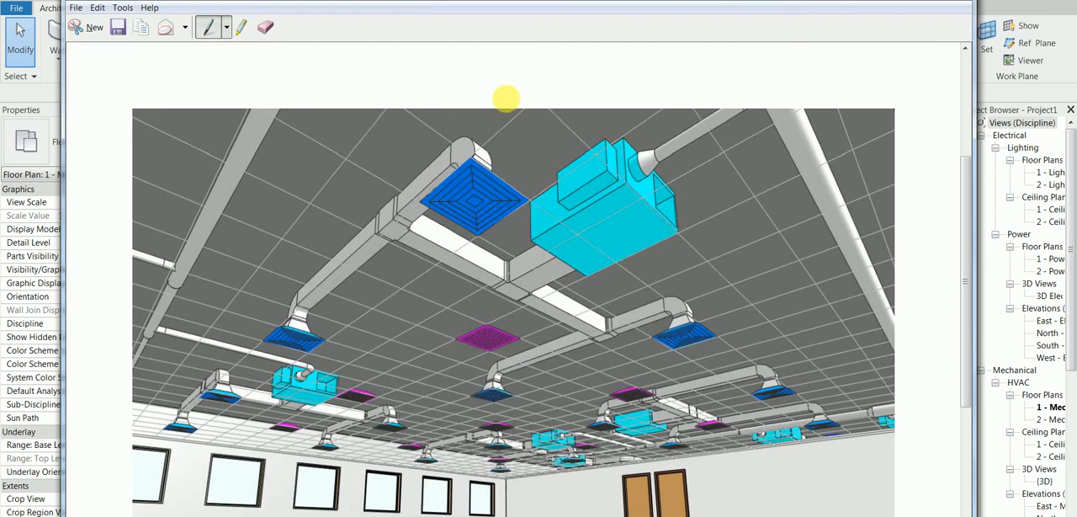
Step: Circle the blue diffuser beside the lower-left duct run in red on the reference ceiling image and minimize the Snipping Tool window
{"action": "mouse_move", "coordinate": [320, 316]}
{"action": "left_mouse_down"}
{"action": "mouse_move", "coordinate": [250, 312]}
{"action": "mouse_move", "coordinate": [284, 373]}
{"action": "mouse_move", "coordinate": [321, 316]}
{"action": "left_mouse_up"}
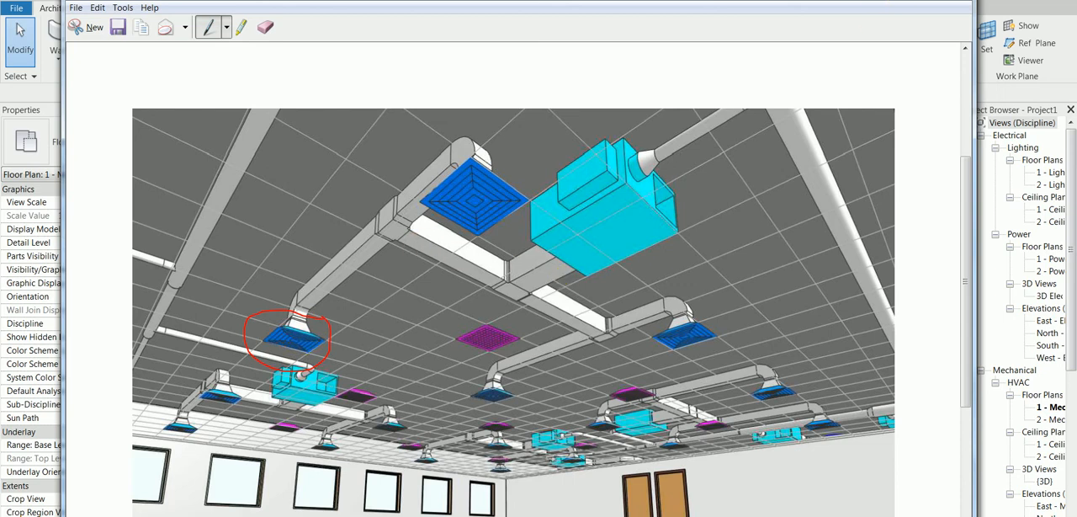
{"action": "left_click", "coordinate": [900, 2]}
Step: Collapse the Electrical, Mechanical and Plumbing view groups in the Project Browser and close the 1 - Mech view with its project
{"action": "left_click", "coordinate": [981, 371]}
{"action": "left_click", "coordinate": [980, 136]}
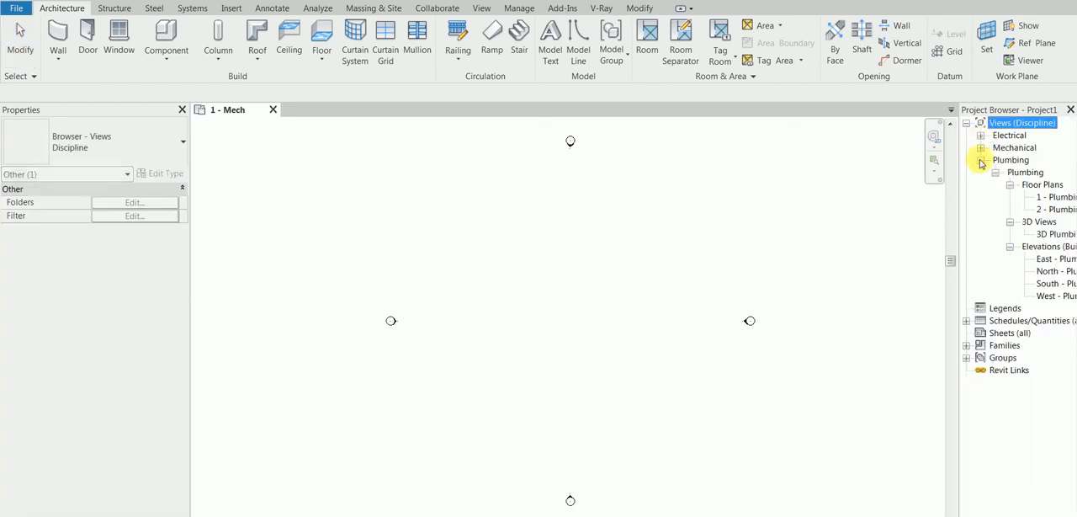
{"action": "left_click", "coordinate": [980, 160]}
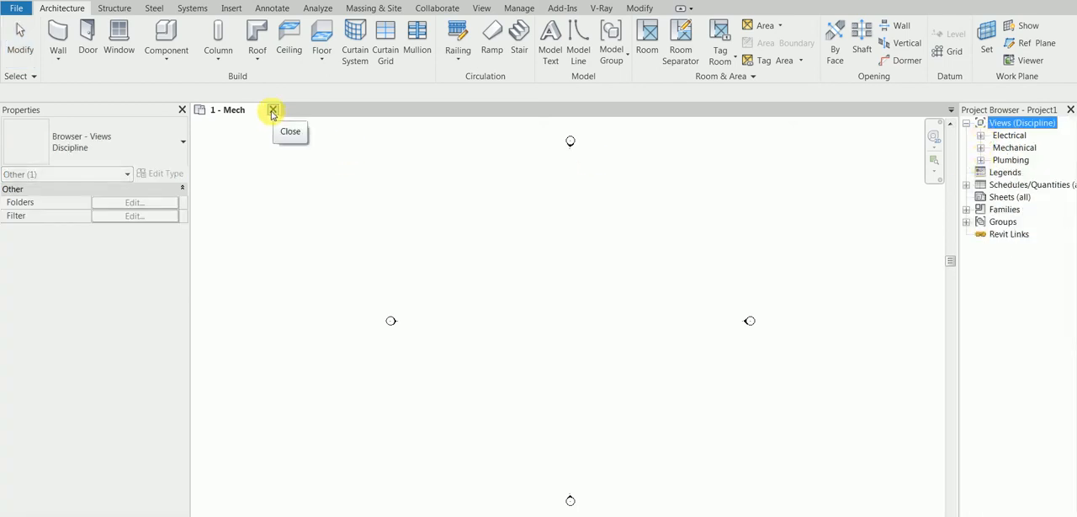
{"action": "left_click", "coordinate": [273, 112]}
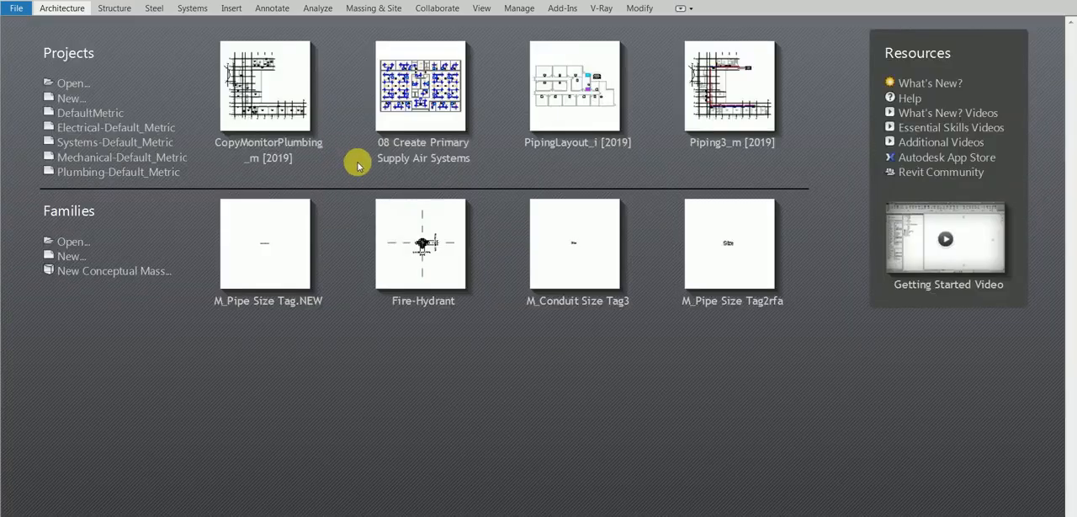
Step: Create a new project from the Systems-Default_Metric template
{"action": "left_click", "coordinate": [67, 99]}
{"action": "left_click", "coordinate": [542, 246]}
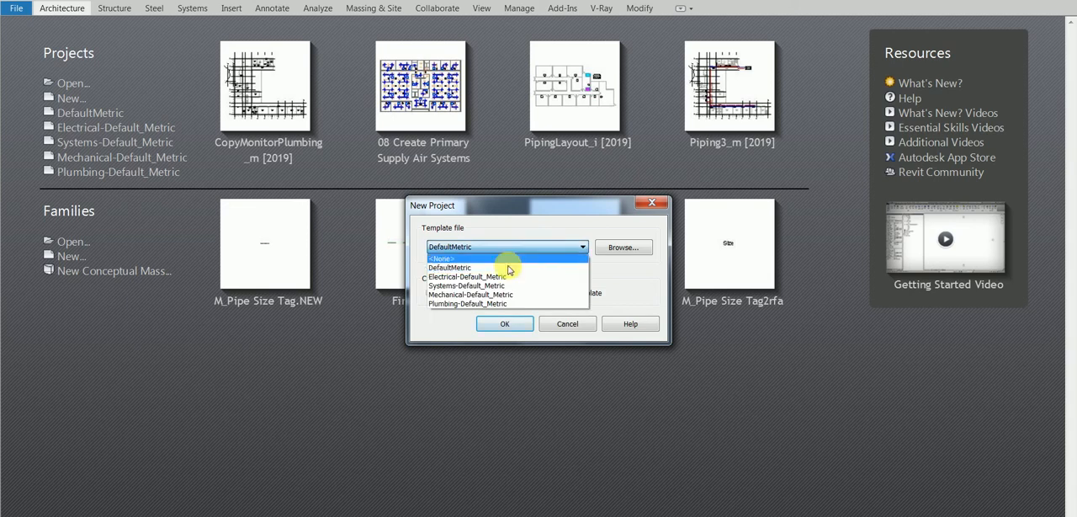
{"action": "left_click", "coordinate": [452, 287]}
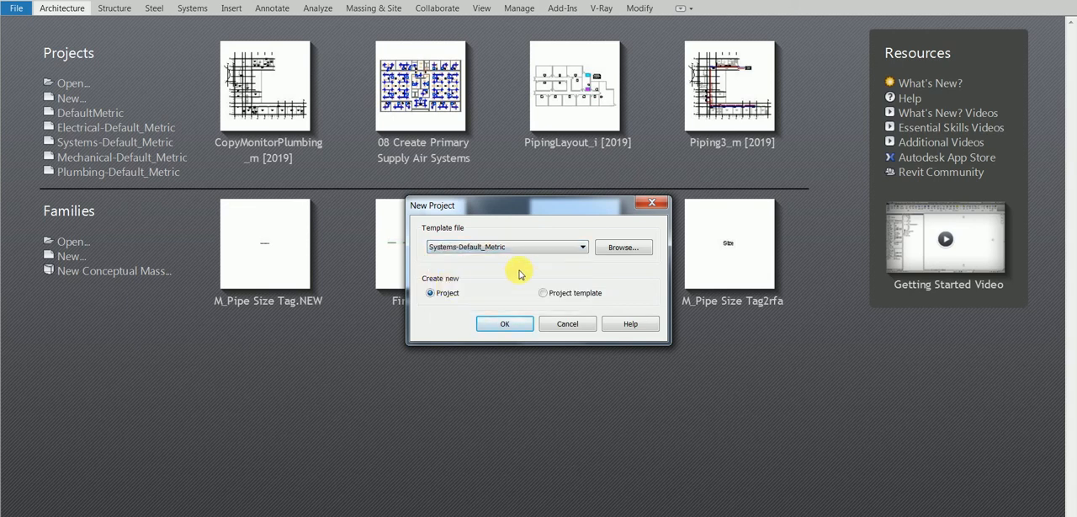
{"action": "left_click", "coordinate": [541, 247]}
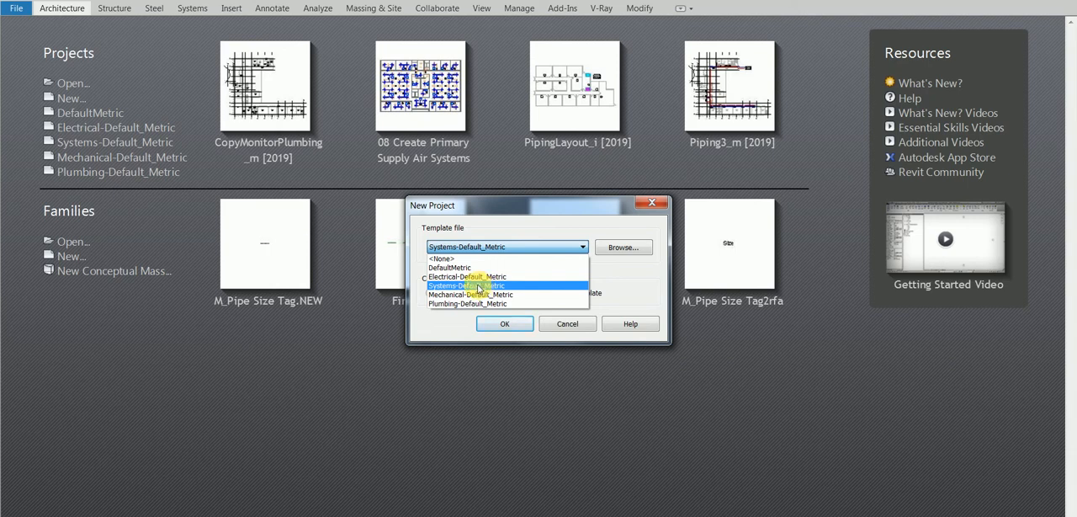
{"action": "left_click", "coordinate": [479, 287]}
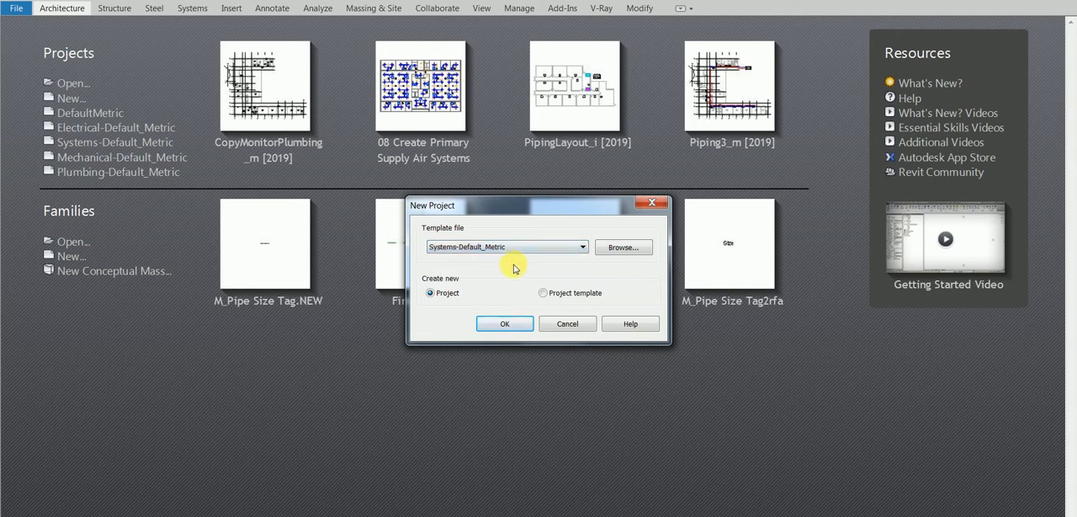
{"action": "left_click", "coordinate": [504, 324]}
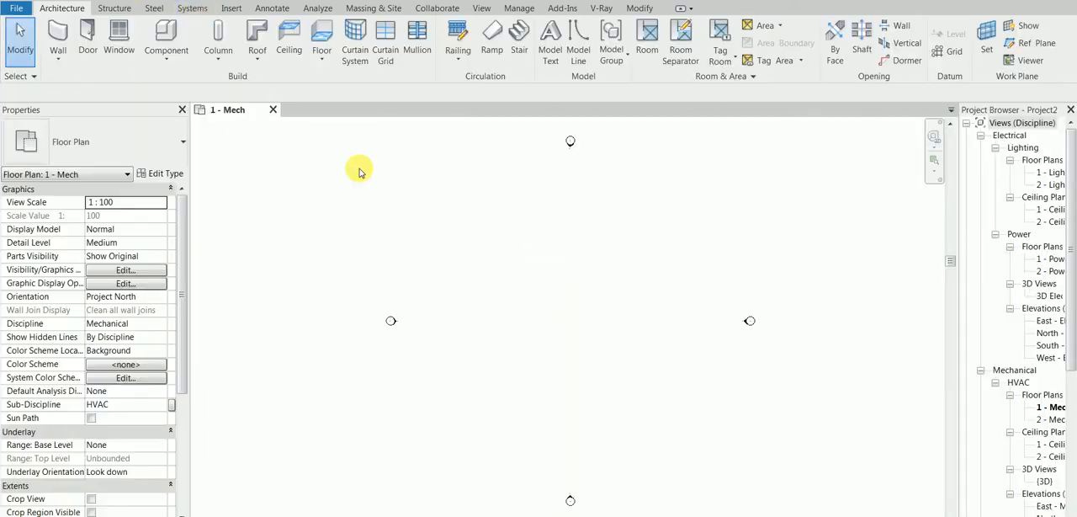
Step: Show the Systems tools and collapse the Electrical and Plumbing view groups in the Project Browser
{"action": "left_click", "coordinate": [193, 8]}
{"action": "left_click", "coordinate": [981, 135]}
{"action": "left_click", "coordinate": [981, 334]}
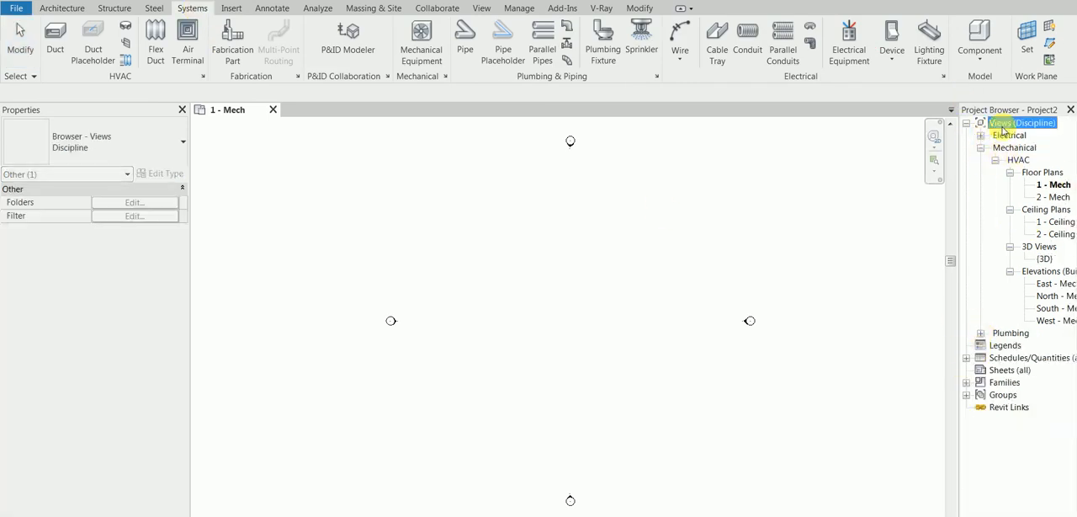
{"action": "left_click", "coordinate": [654, 270]}
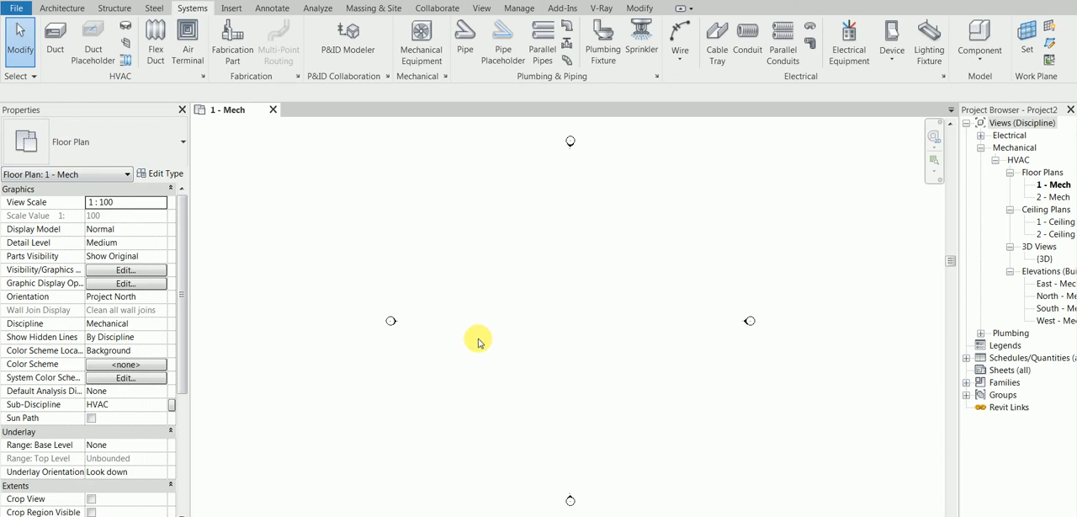
Step: Open the 1 - Ceiling Mech ceiling plan and draw a horizontal rectangular duct about 33000 mm long between the side elevation markers
{"action": "left_click", "coordinate": [57, 36]}
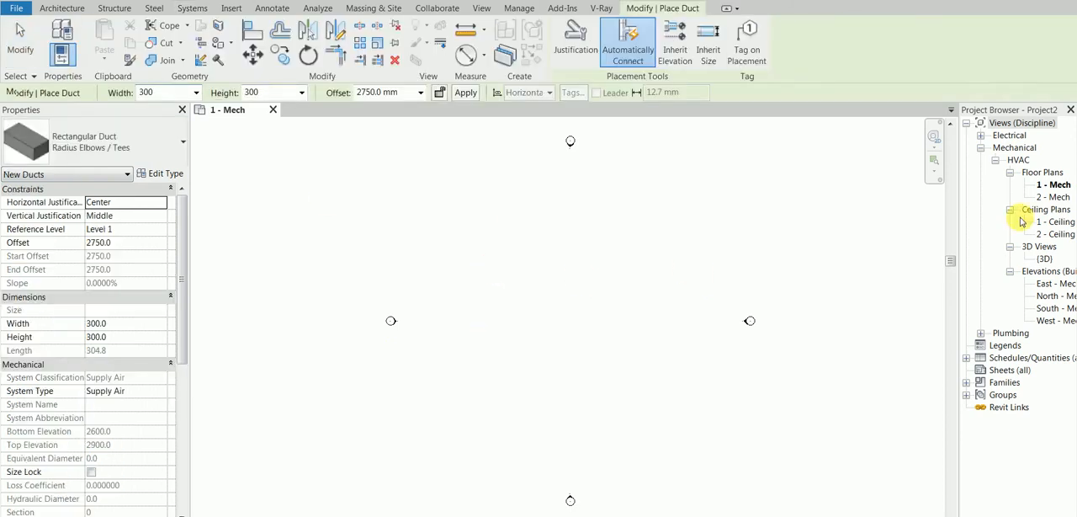
{"action": "double_click", "coordinate": [1060, 223]}
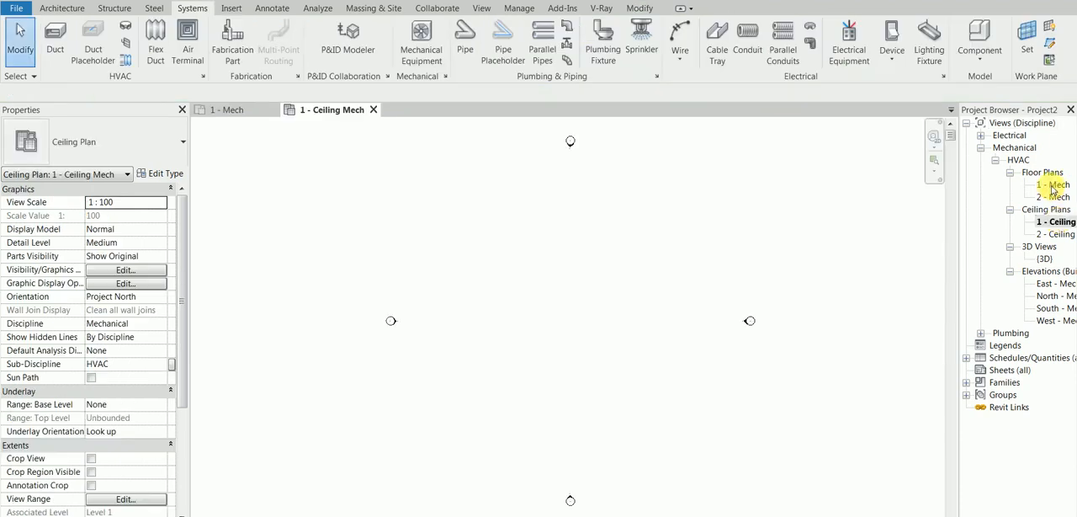
{"action": "left_click", "coordinate": [55, 38]}
{"action": "left_click", "coordinate": [435, 261]}
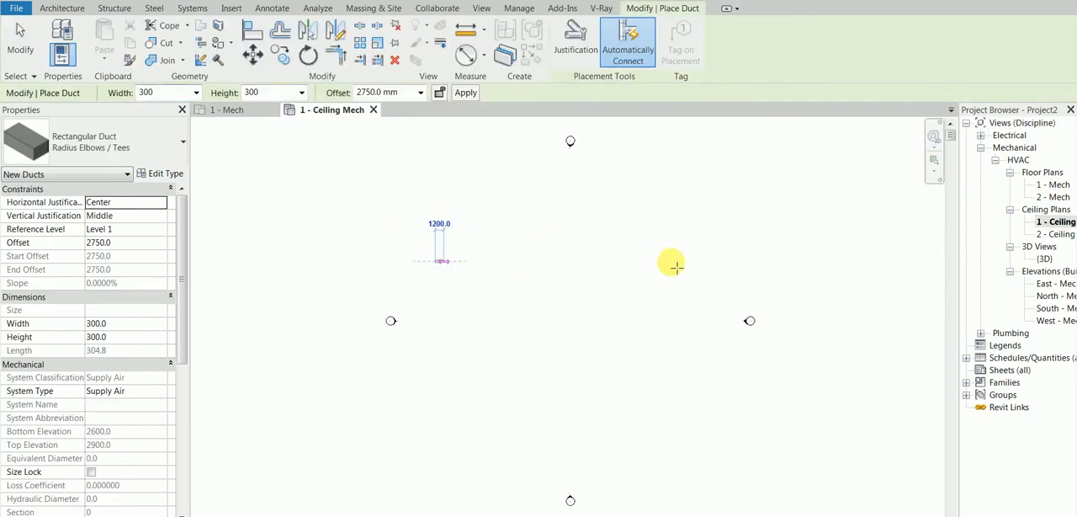
{"action": "left_click", "coordinate": [673, 263]}
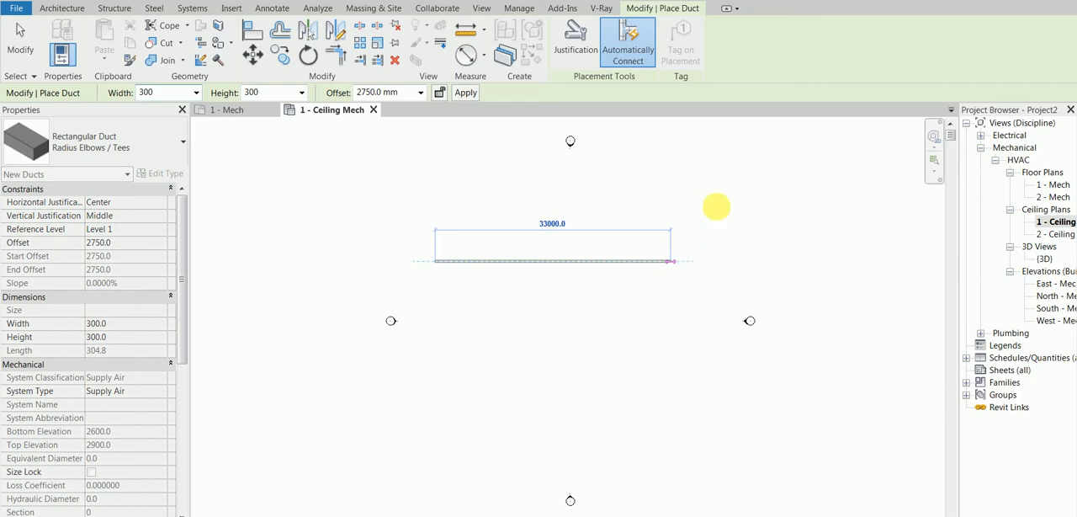
{"action": "right_click", "coordinate": [733, 232]}
{"action": "left_click", "coordinate": [760, 239]}
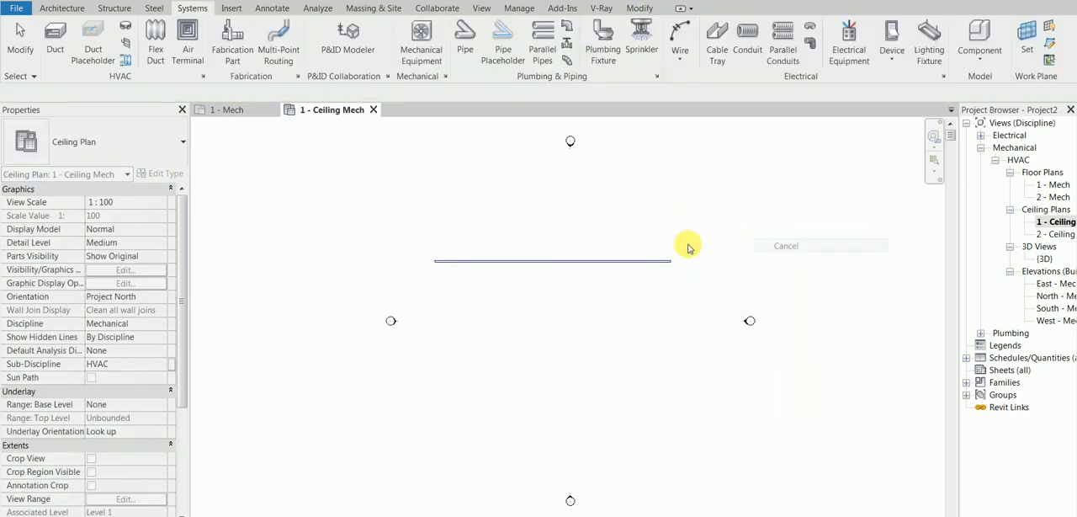
Step: With the duct selected, hide the Properties palette, restore it and clear the selection
{"action": "left_click", "coordinate": [595, 260]}
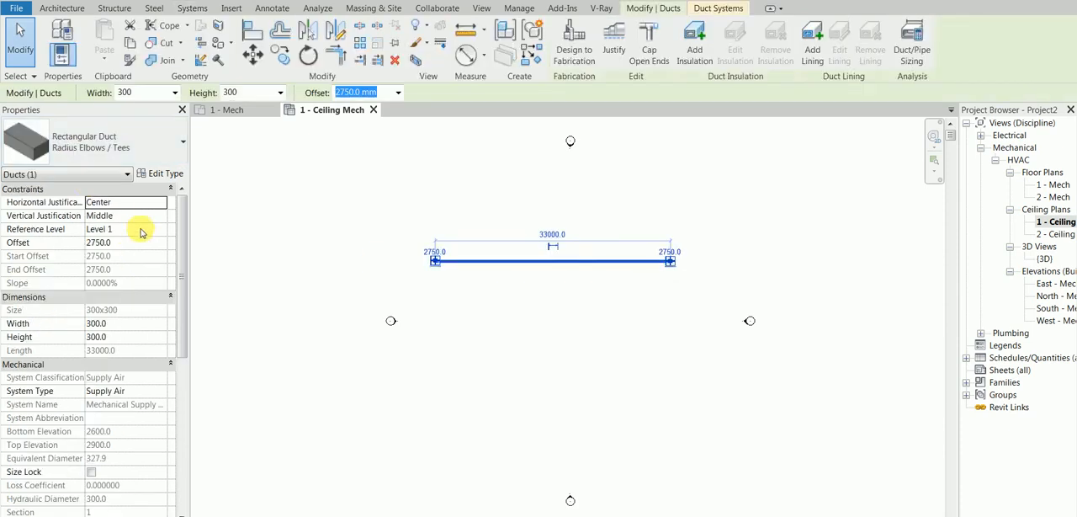
{"action": "left_click", "coordinate": [182, 112]}
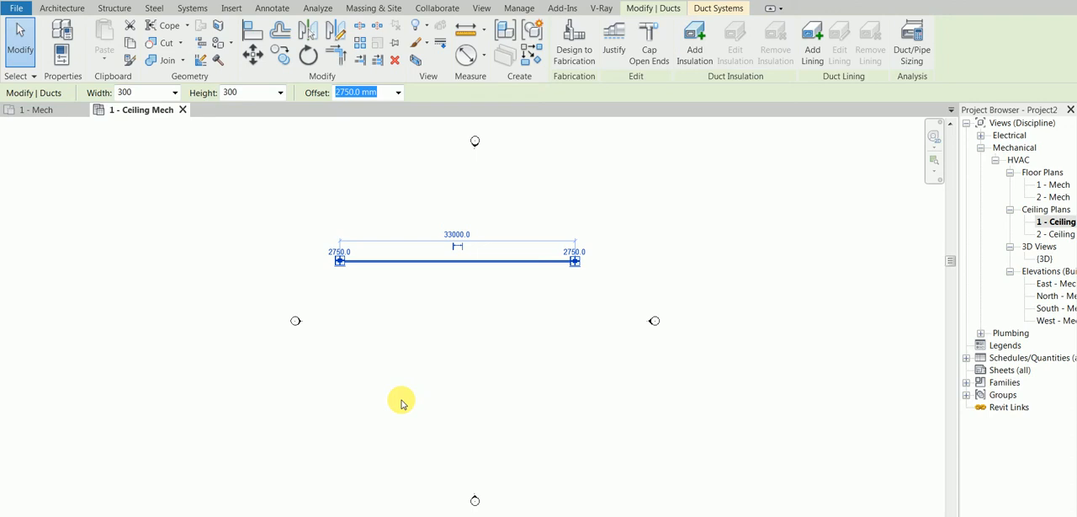
{"action": "key", "text": "ctrl+1"}
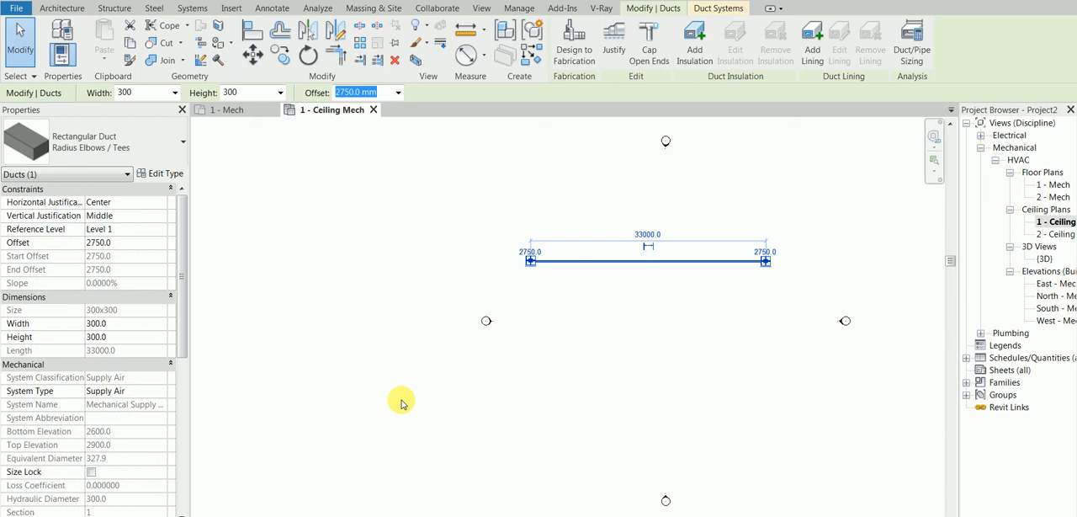
{"action": "left_click", "coordinate": [590, 346]}
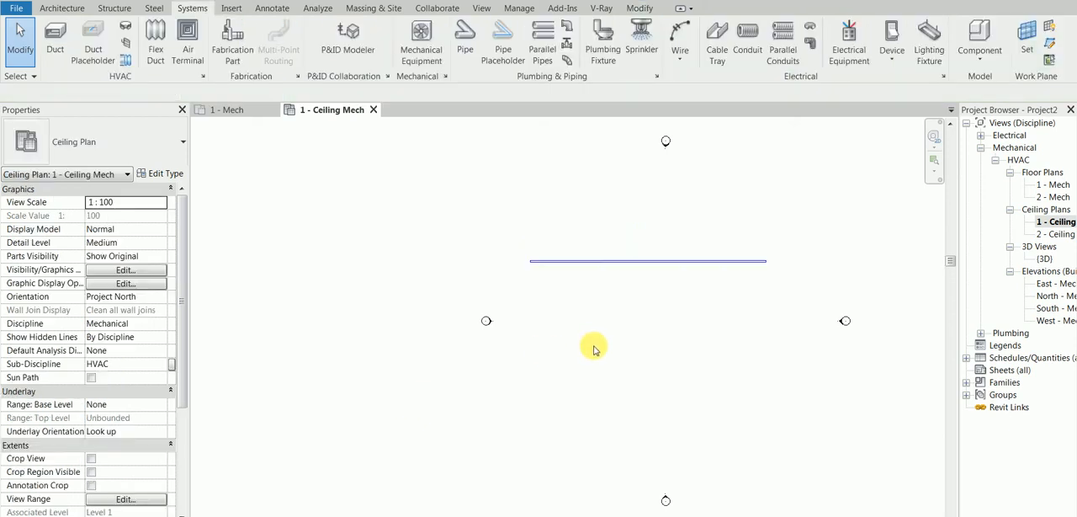
Step: Select the duct and examine its available duct types and its type properties without changing anything
{"action": "left_click", "coordinate": [625, 262]}
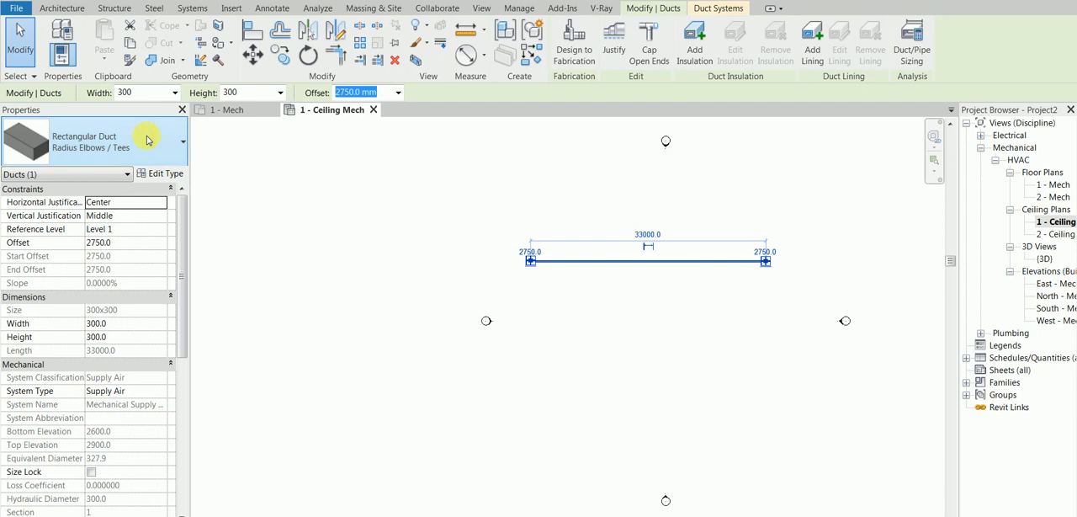
{"action": "left_click", "coordinate": [167, 152]}
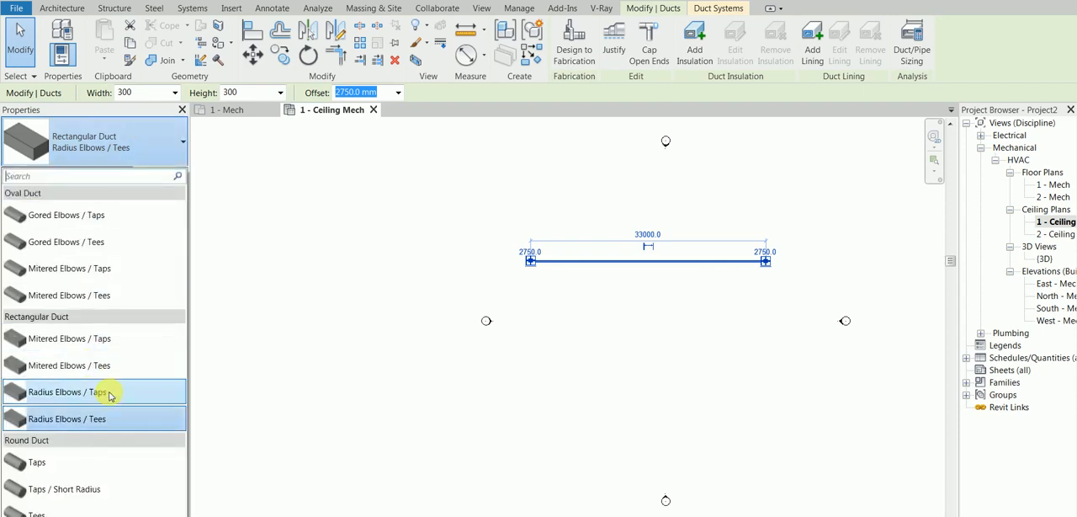
{"action": "left_click", "coordinate": [337, 236]}
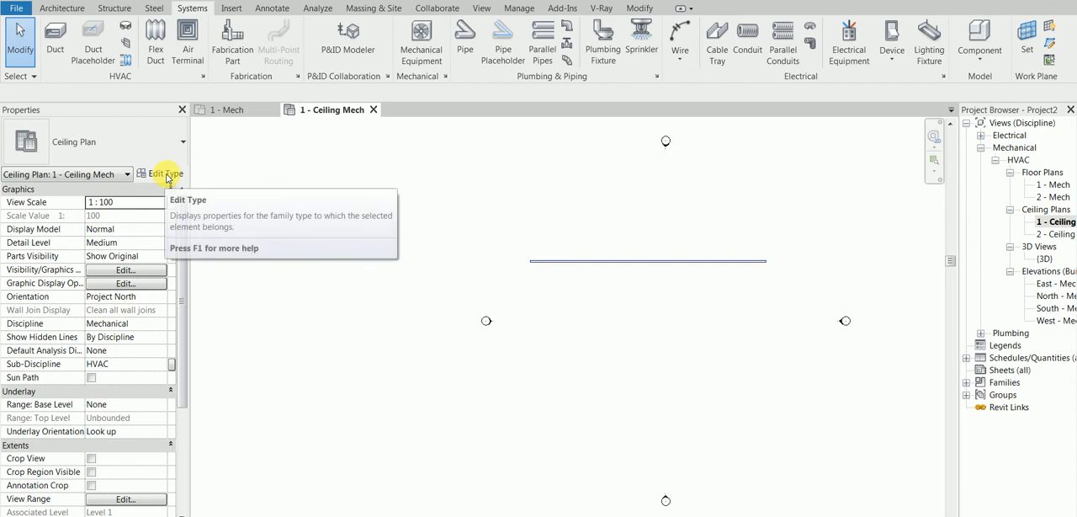
{"action": "left_click", "coordinate": [546, 261]}
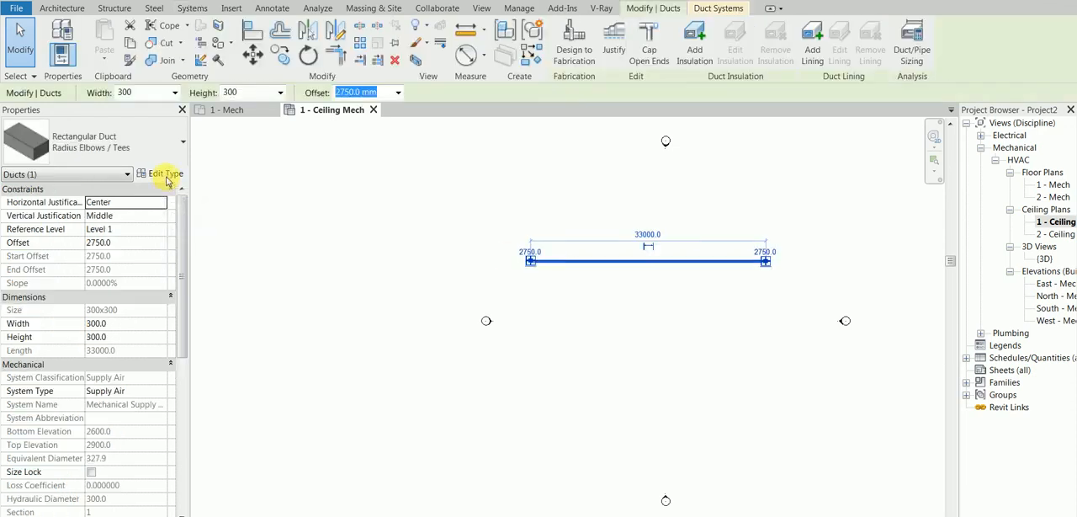
{"action": "left_click", "coordinate": [165, 175]}
{"action": "left_click", "coordinate": [975, 419]}
{"action": "left_click", "coordinate": [274, 182]}
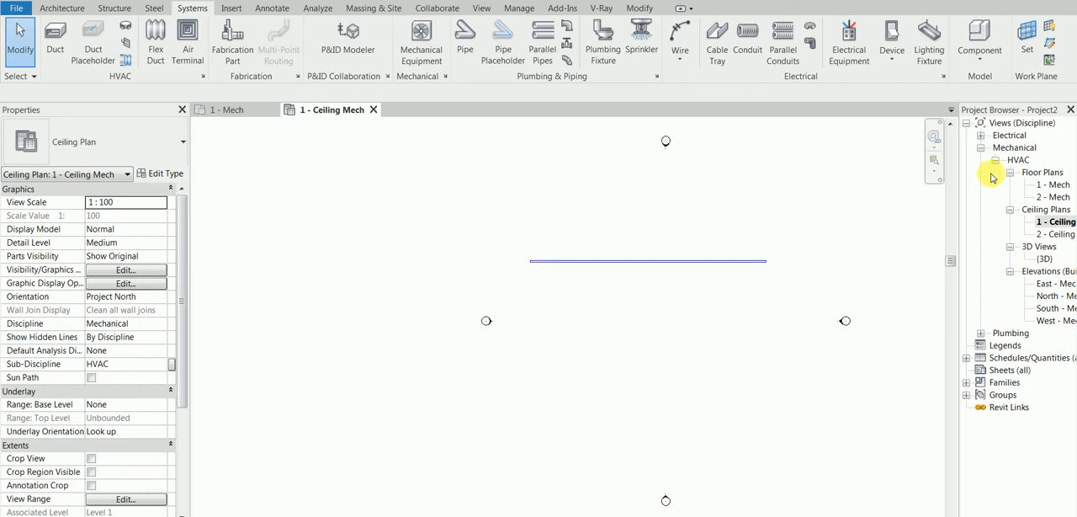
Step: Examine the Mechanical discipline's HVAC branch in the Project Browser, including its Floor Plans and Ceiling Plans groups
{"action": "scroll", "coordinate": [580, 281], "scroll_direction": "up", "scroll_amount": 2}
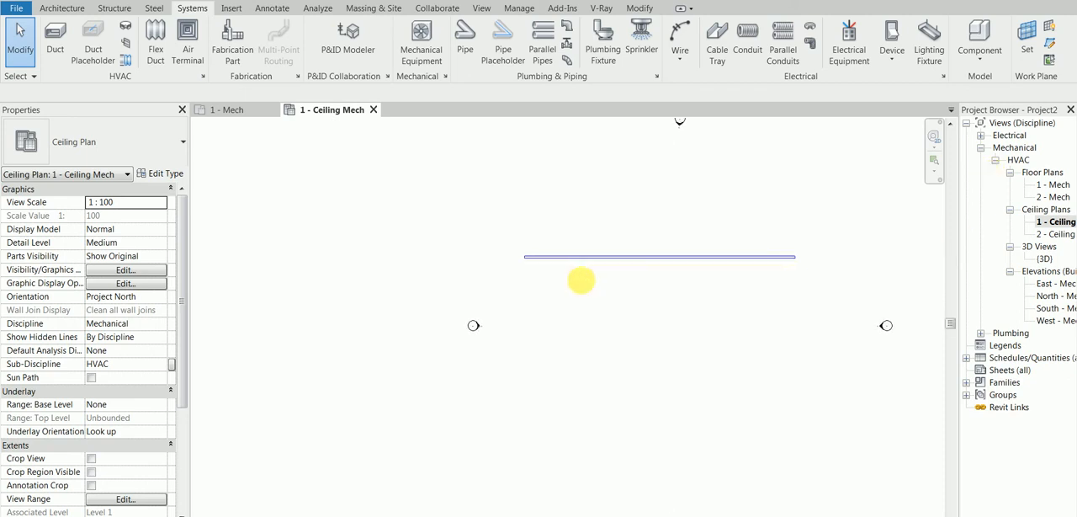
{"action": "middle_click", "coordinate": [581, 281]}
{"action": "middle_click", "coordinate": [581, 281]}
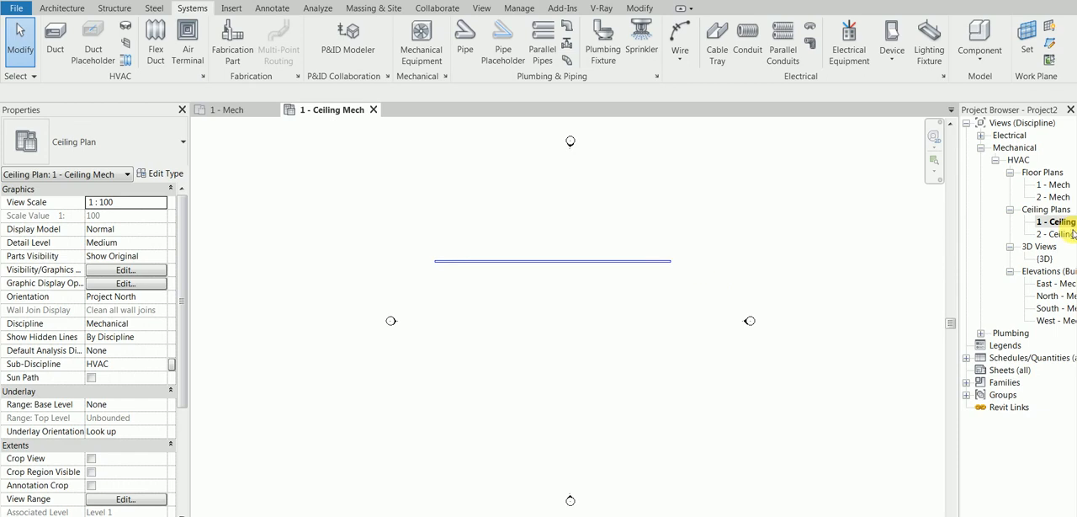
{"action": "left_click", "coordinate": [1006, 148]}
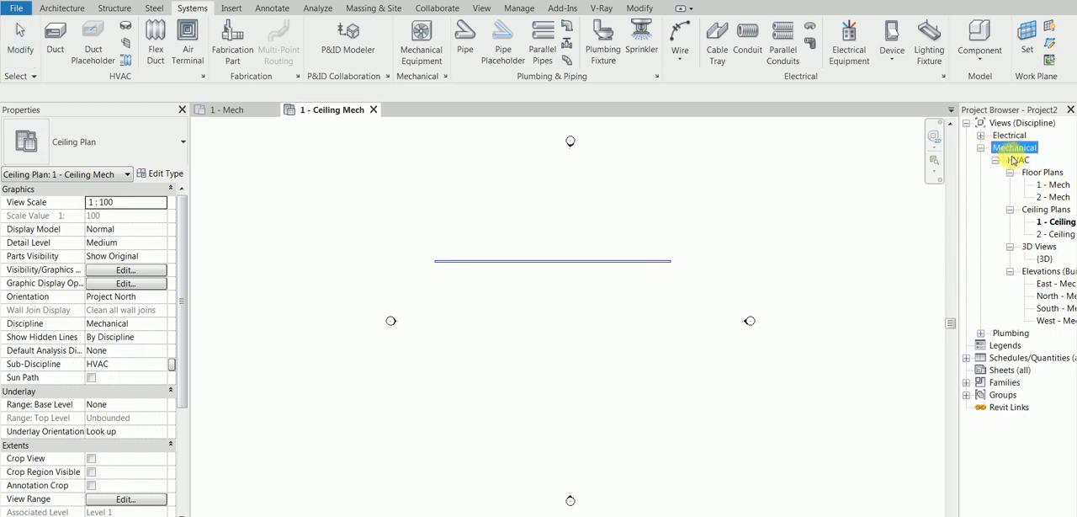
{"action": "left_click", "coordinate": [1017, 159]}
{"action": "left_click", "coordinate": [1030, 173]}
{"action": "left_click", "coordinate": [1035, 210]}
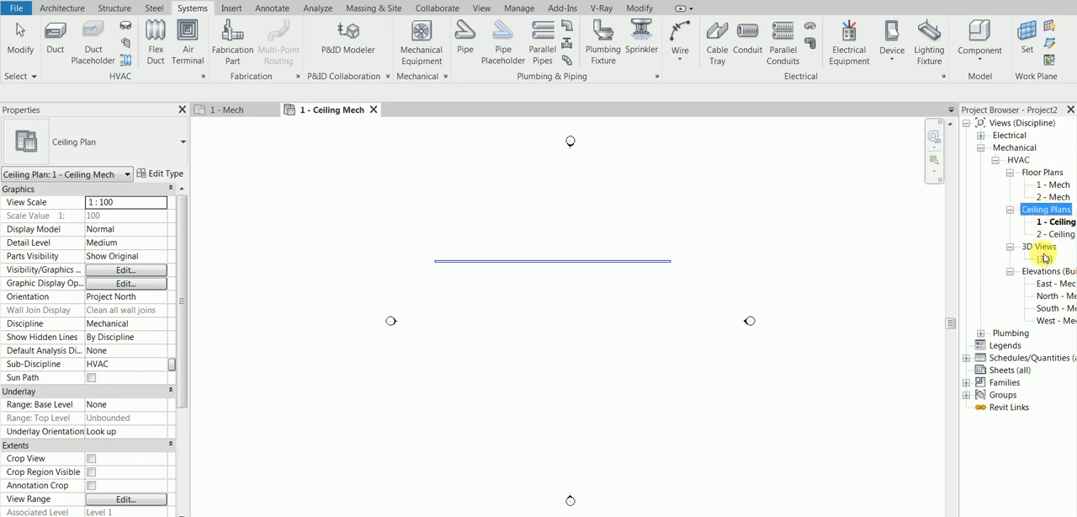
{"action": "left_click", "coordinate": [1042, 172]}
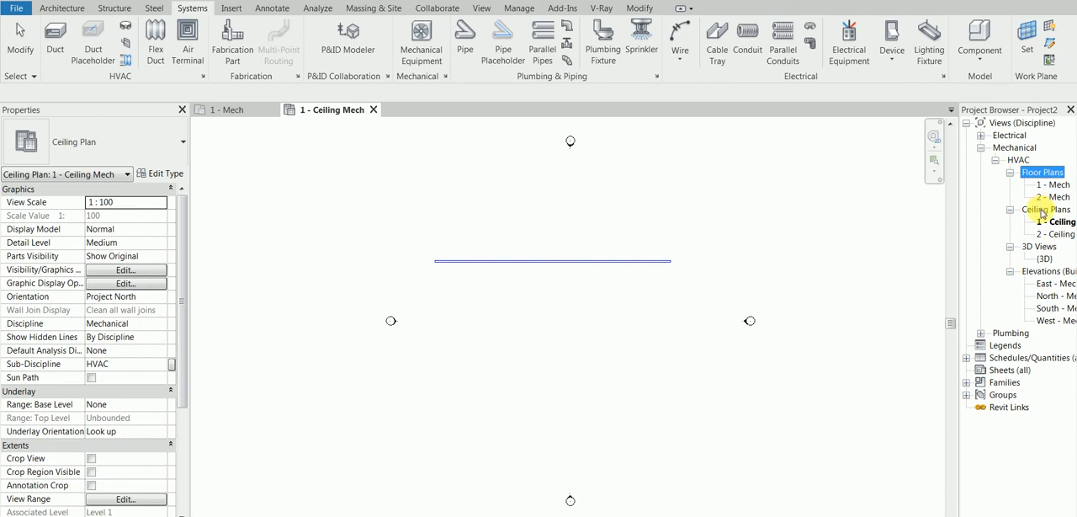
{"action": "left_click", "coordinate": [1042, 210]}
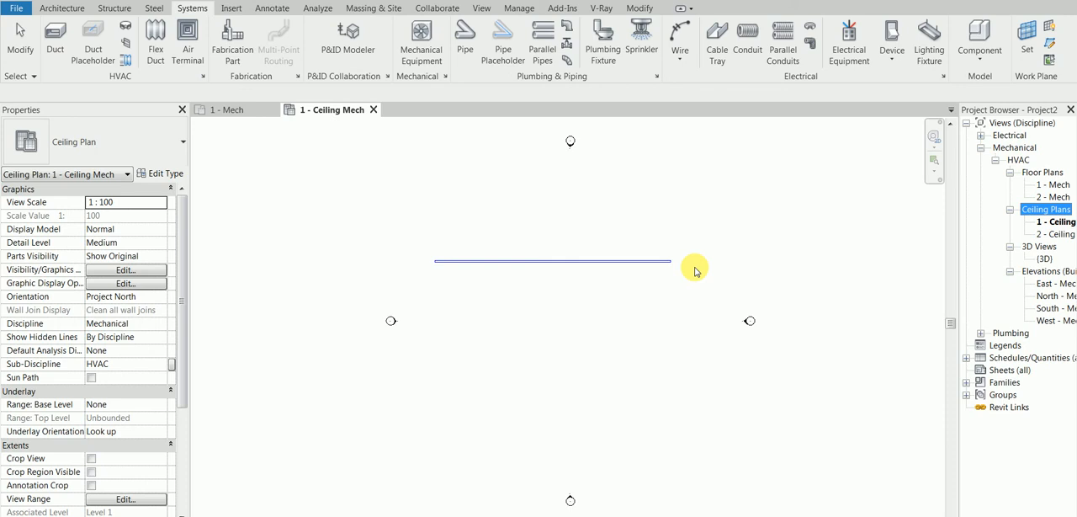
Step: Inspect the project's linked Revit files in Manage Links and leave the dialog without changes
{"action": "left_click", "coordinate": [231, 8]}
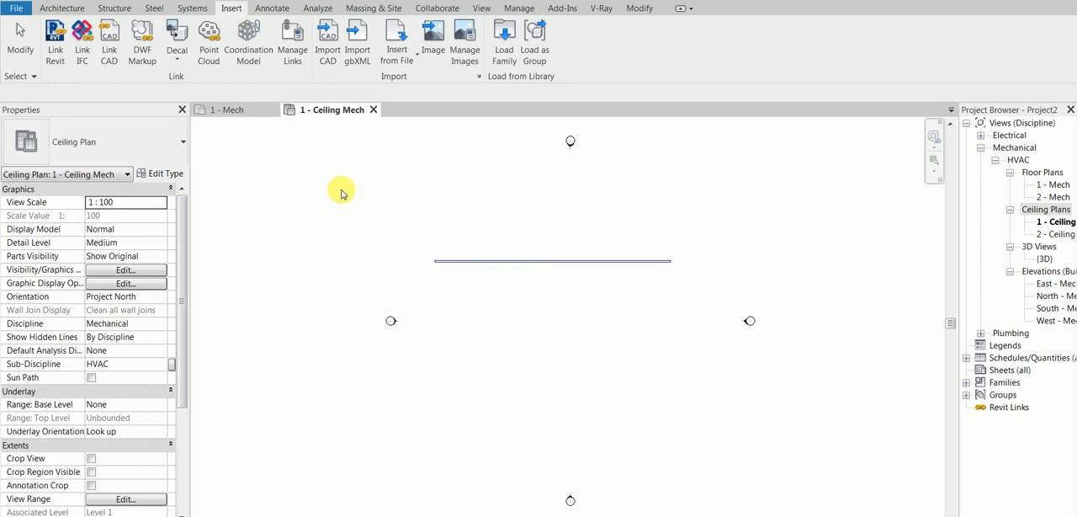
{"action": "left_click", "coordinate": [291, 42]}
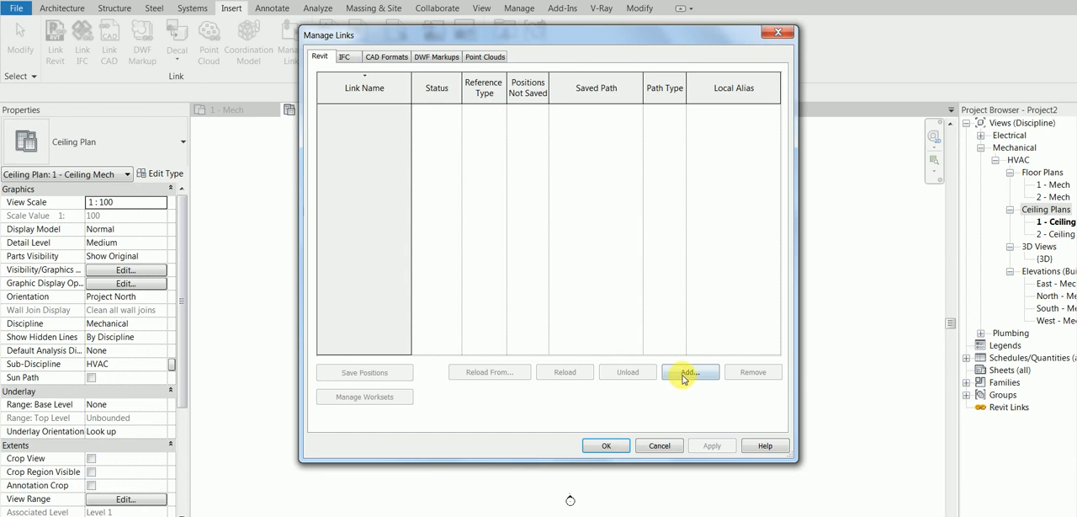
{"action": "left_click", "coordinate": [658, 445]}
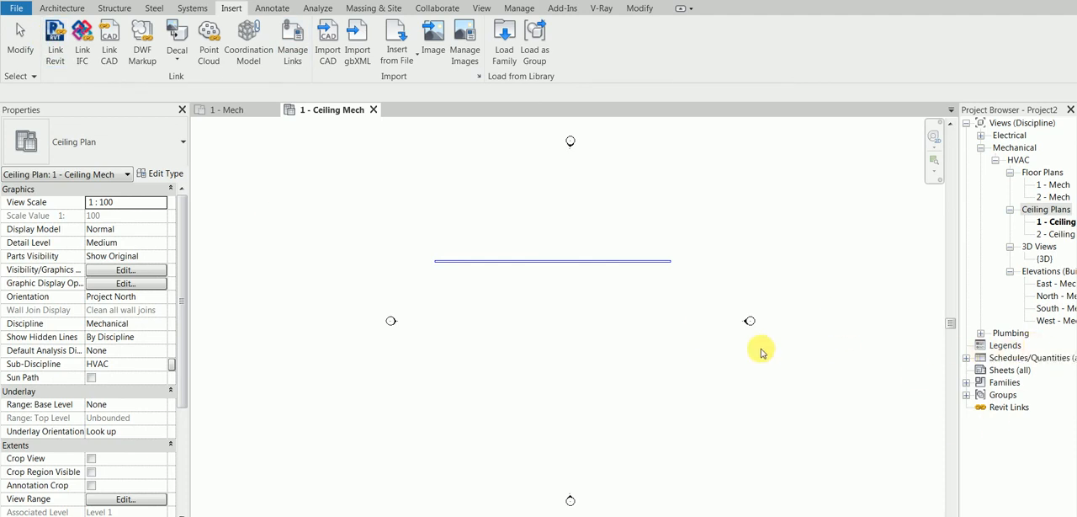
Step: Switch back to the Snipping Tool window with the annotated reference ceiling image
{"action": "left_click", "coordinate": [767, 515]}
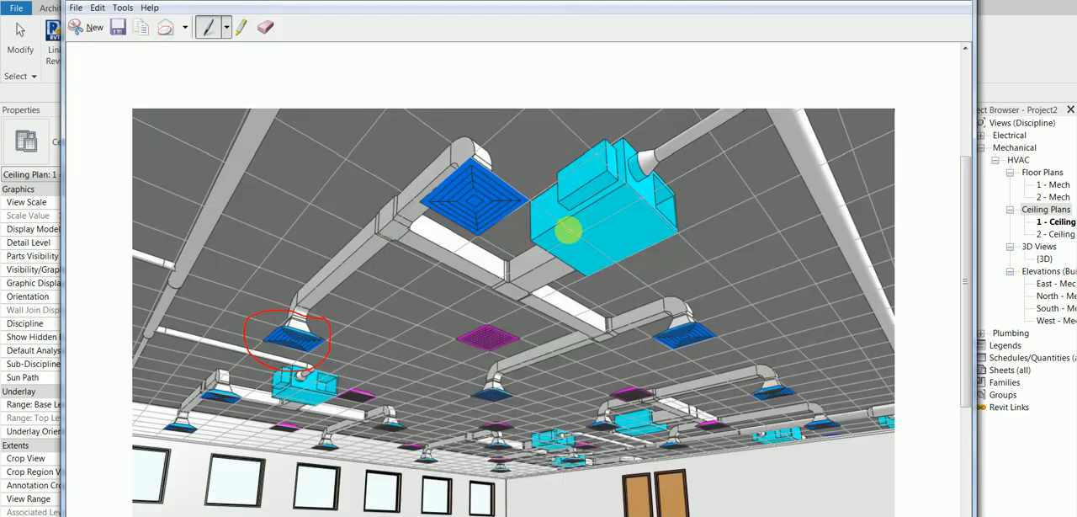